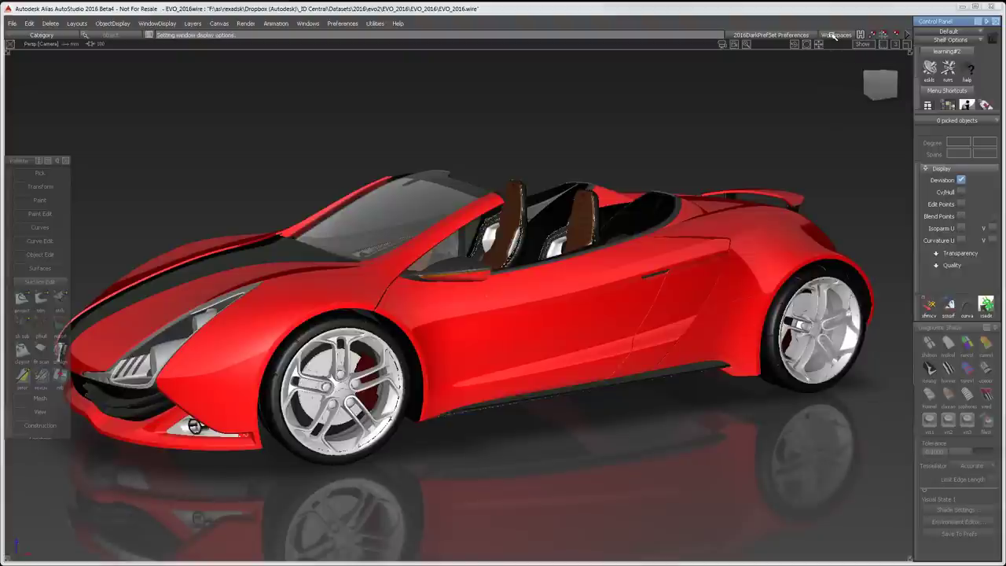
# Step: Switch through several saved workspaces to compare their palette, lister and window layouts
pyautogui.click(833, 36)
pyautogui.click(863, 133)
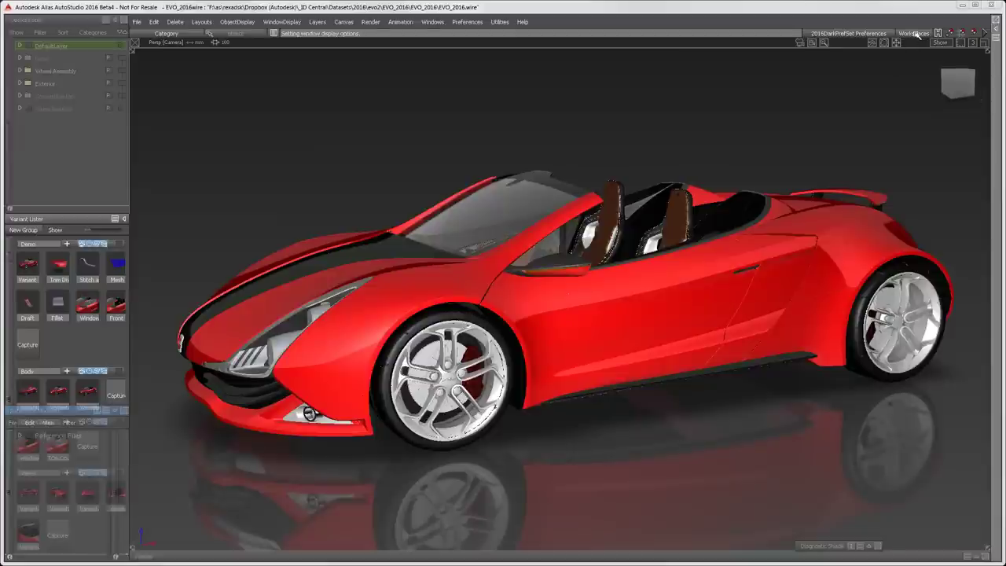
pyautogui.click(914, 33)
pyautogui.click(905, 183)
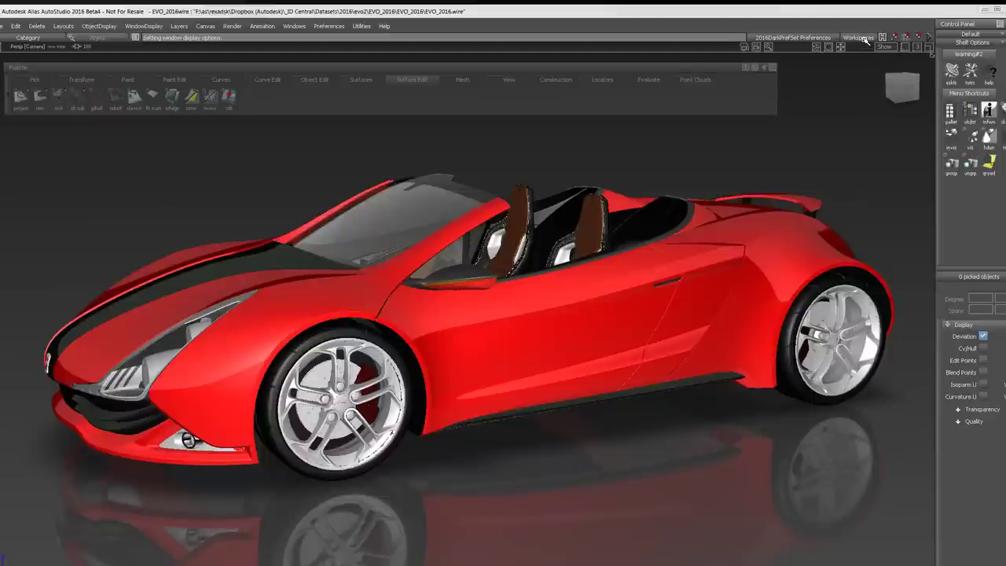
pyautogui.click(865, 39)
pyautogui.click(879, 173)
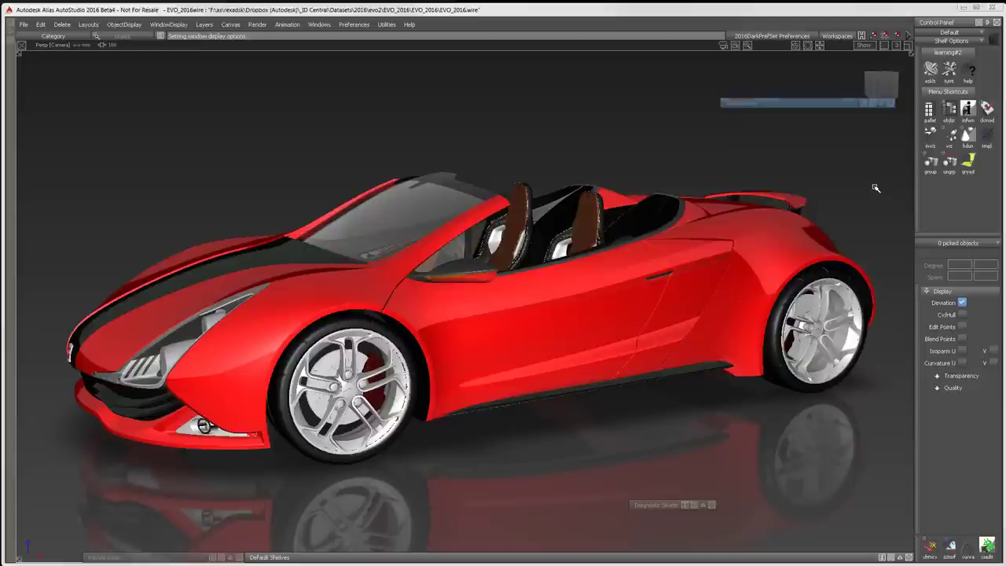
pyautogui.click(841, 36)
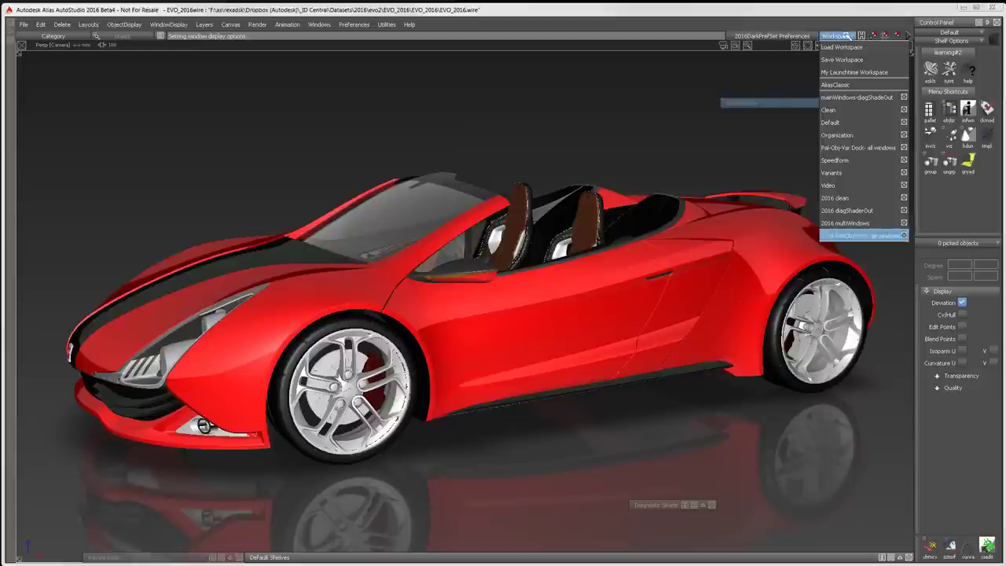
pyautogui.click(849, 173)
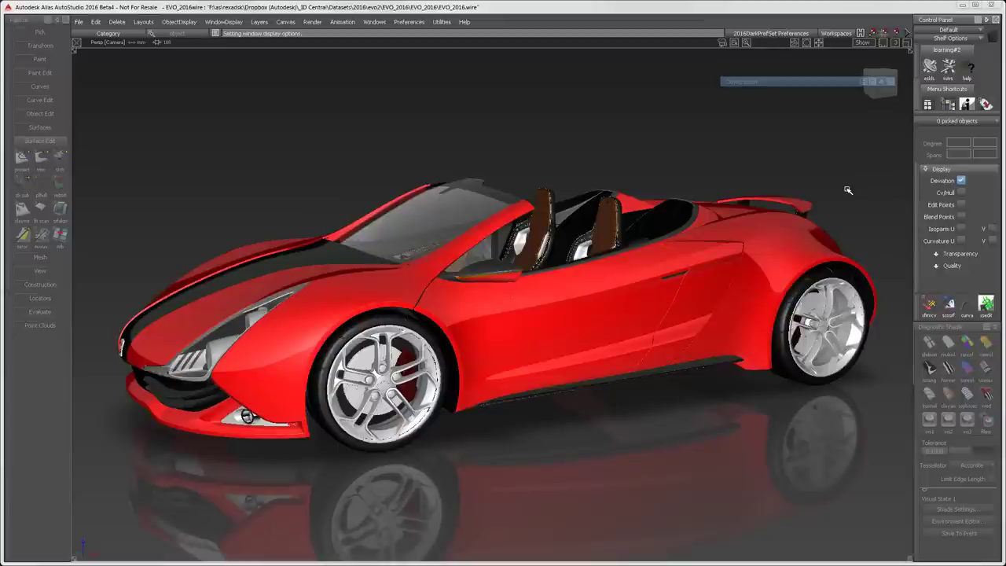
# Step: Load the workspace with docked Object Lister and Variant Lister, and expand Reference Files in the Reference Manager
pyautogui.click(837, 33)
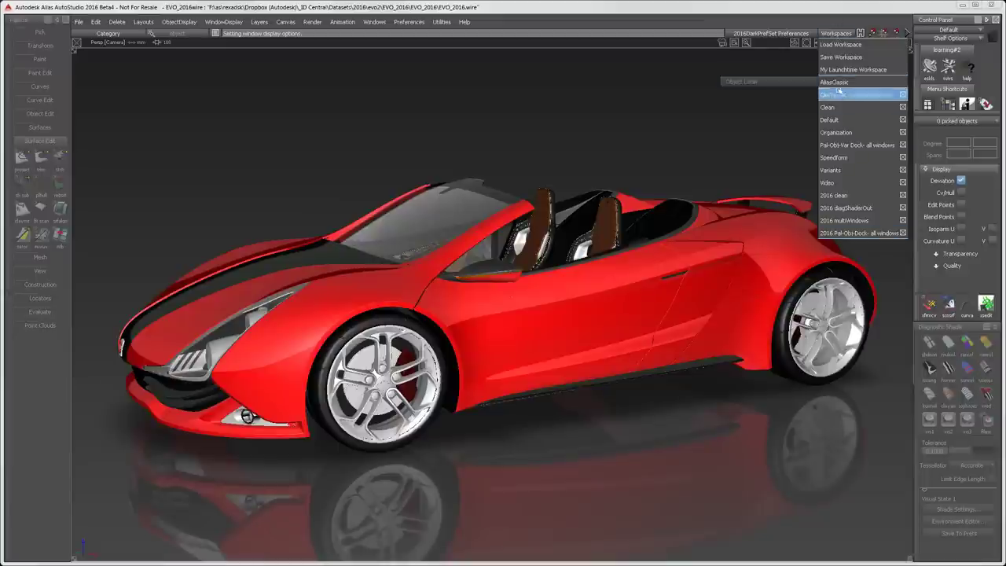
pyautogui.click(848, 145)
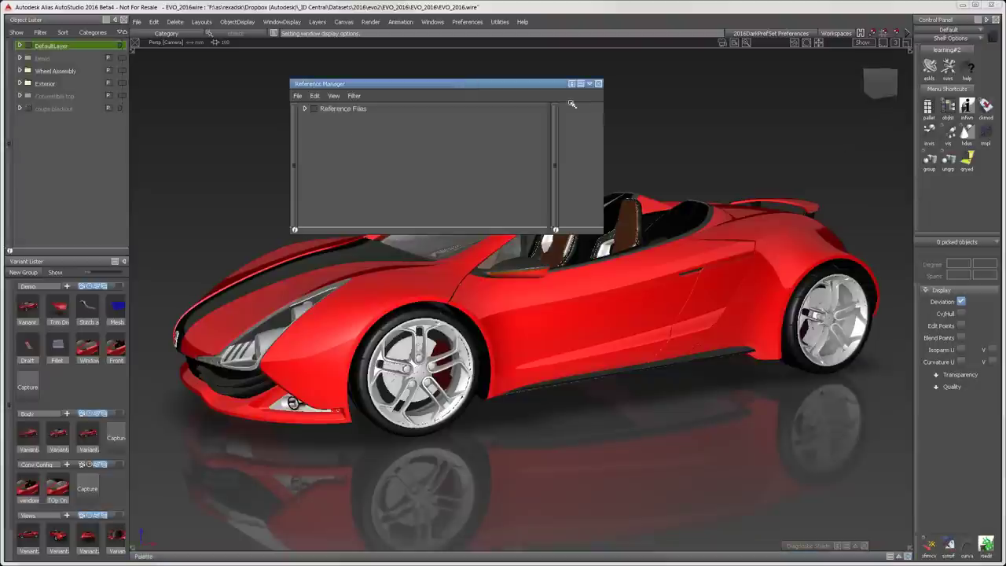
pyautogui.click(306, 110)
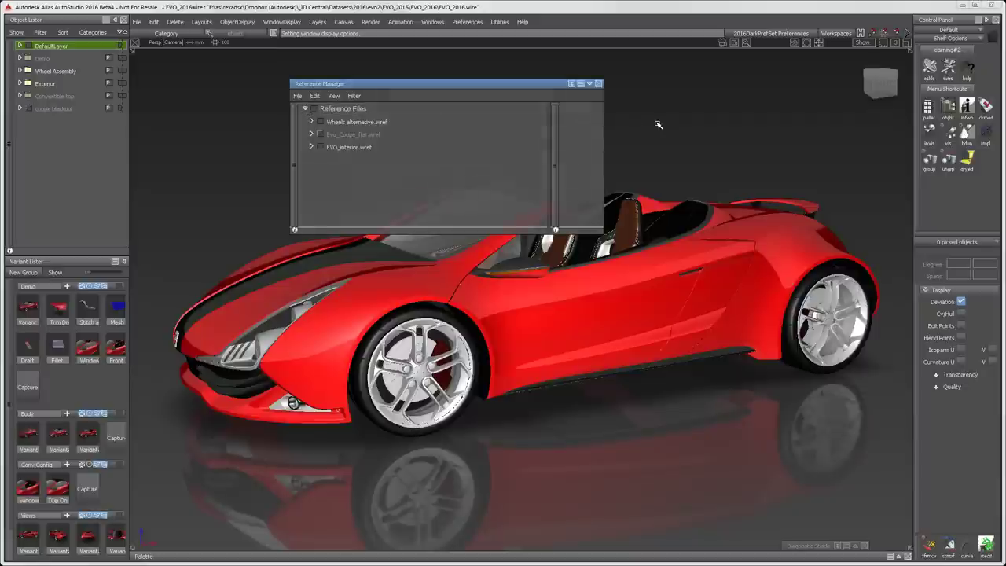
# Step: Load the 2016DefaultPrefSet preference set
pyautogui.click(789, 33)
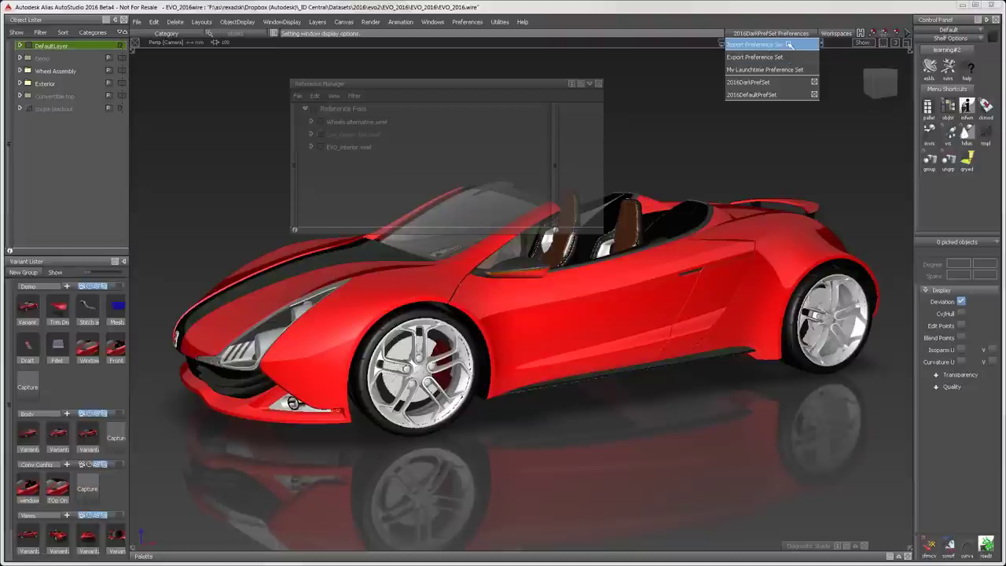
pyautogui.click(785, 93)
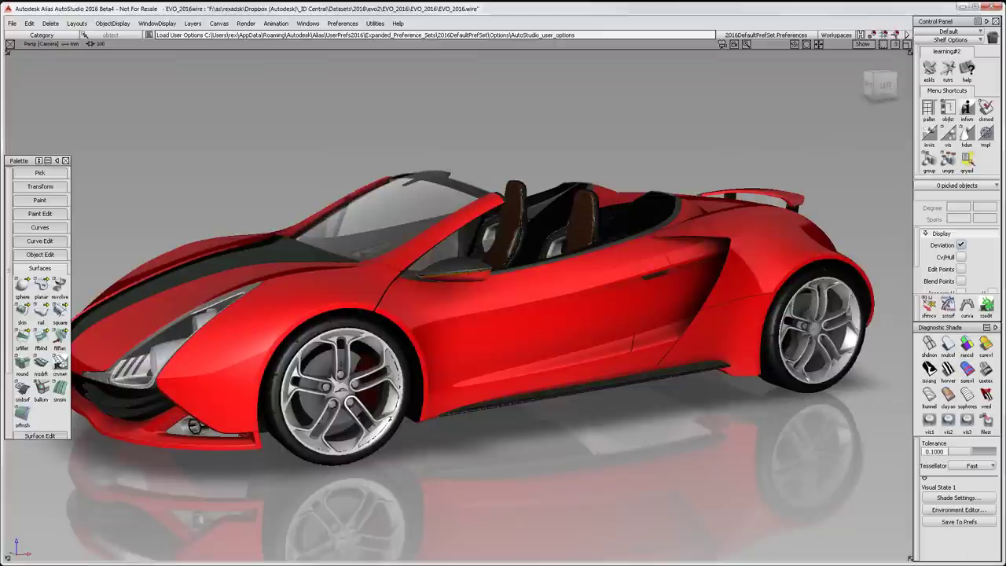
# Step: Open the User Colors settings and expand User Interface Colors, enlarging the window to fit the whole list
pyautogui.click(342, 23)
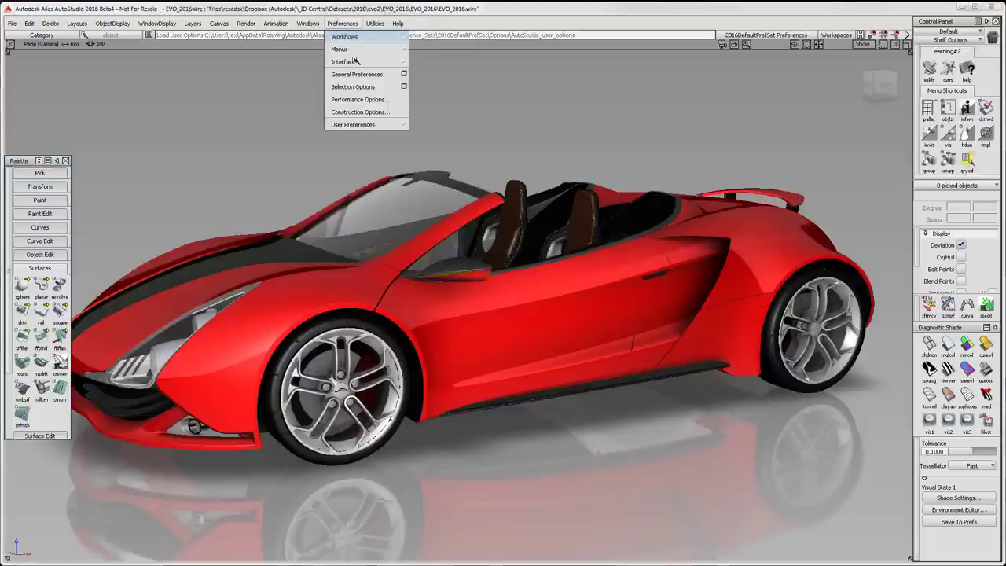
pyautogui.moveTo(356, 61)
pyautogui.click(446, 124)
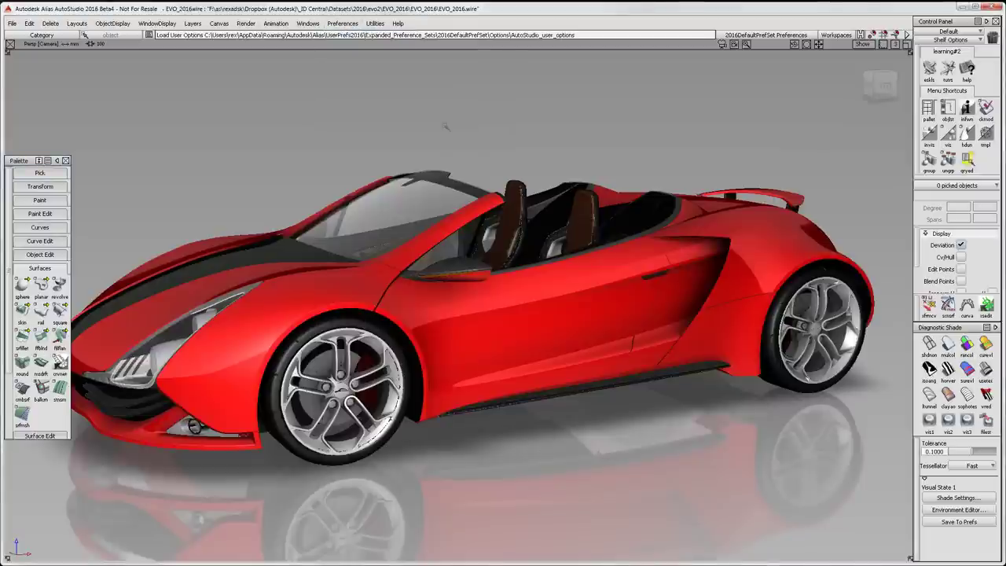
pyautogui.moveTo(474, 227); pyautogui.dragTo(398, 120)
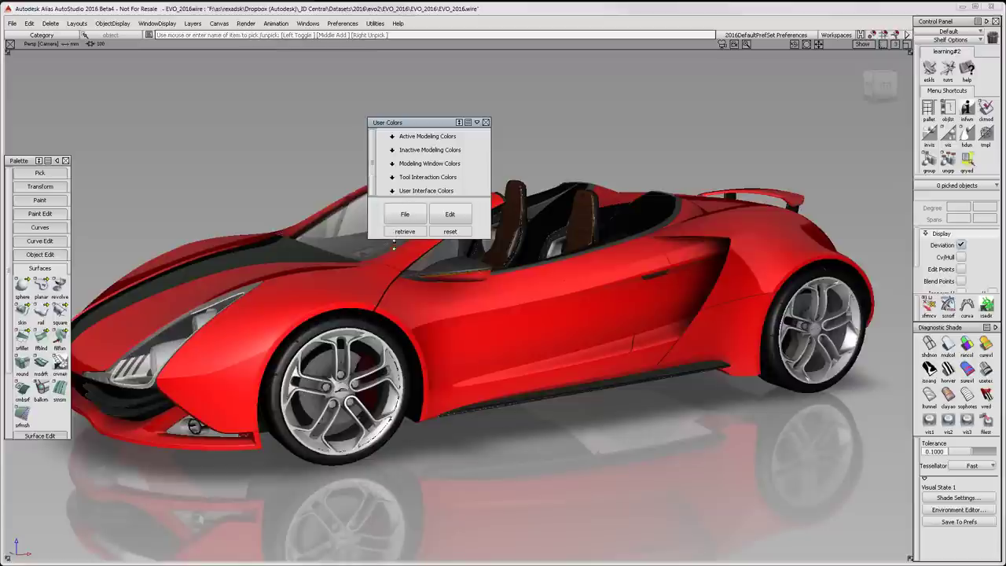
pyautogui.click(391, 190)
pyautogui.scroll(-2, 389, 199)
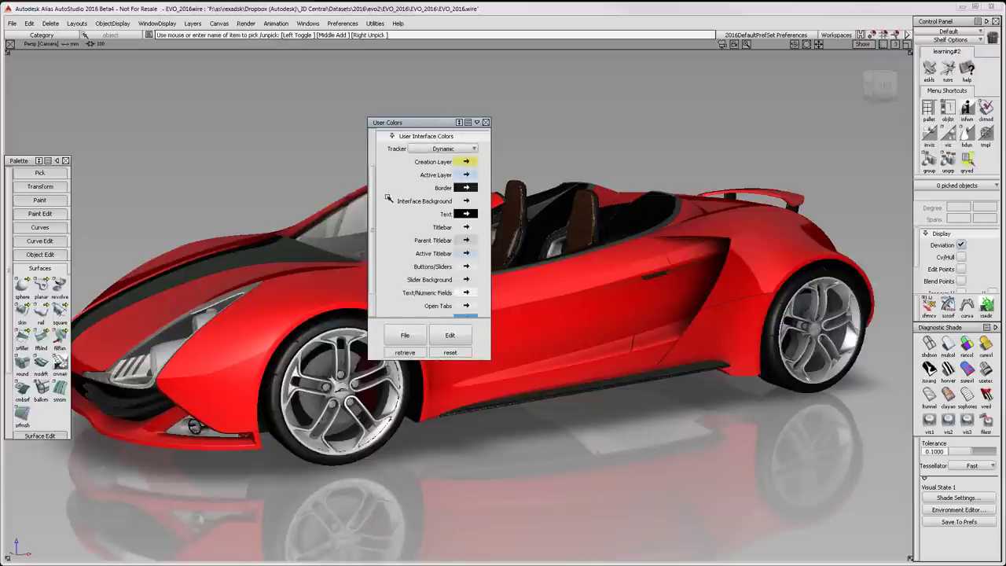
pyautogui.scroll(3, 373, 178)
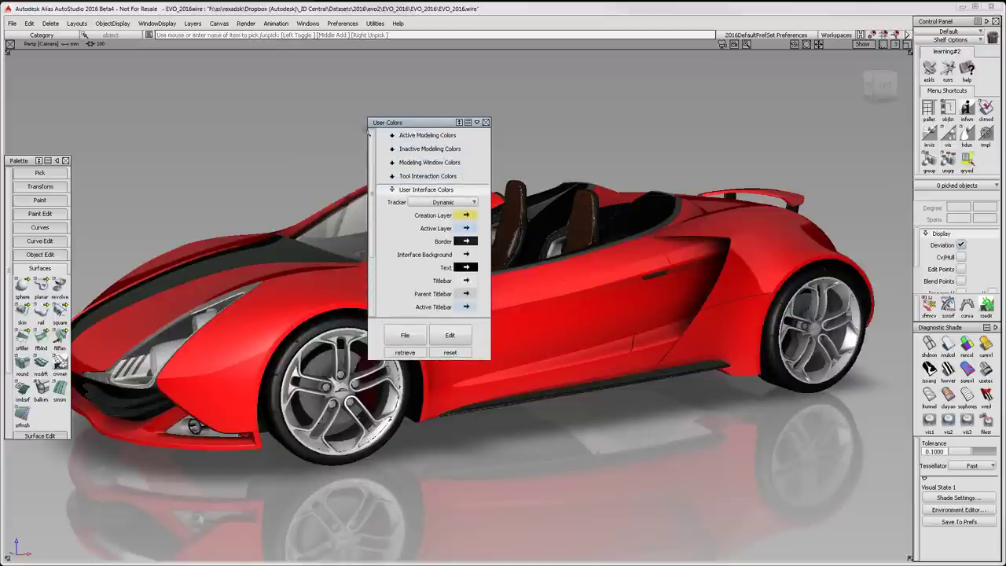
pyautogui.scroll(-4, 369, 137)
pyautogui.scroll(3, 364, 157)
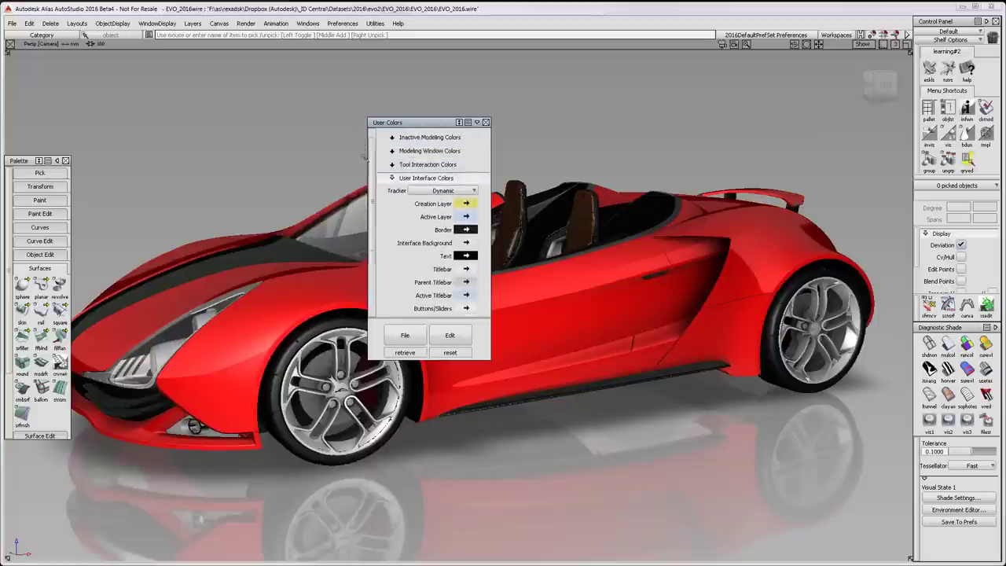
pyautogui.scroll(1, 369, 161)
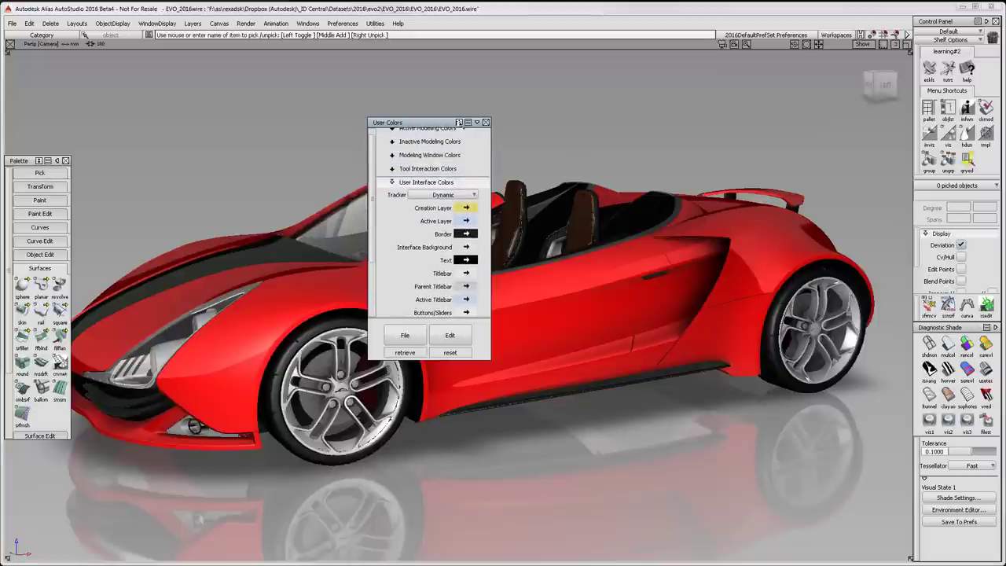
pyautogui.click(460, 123)
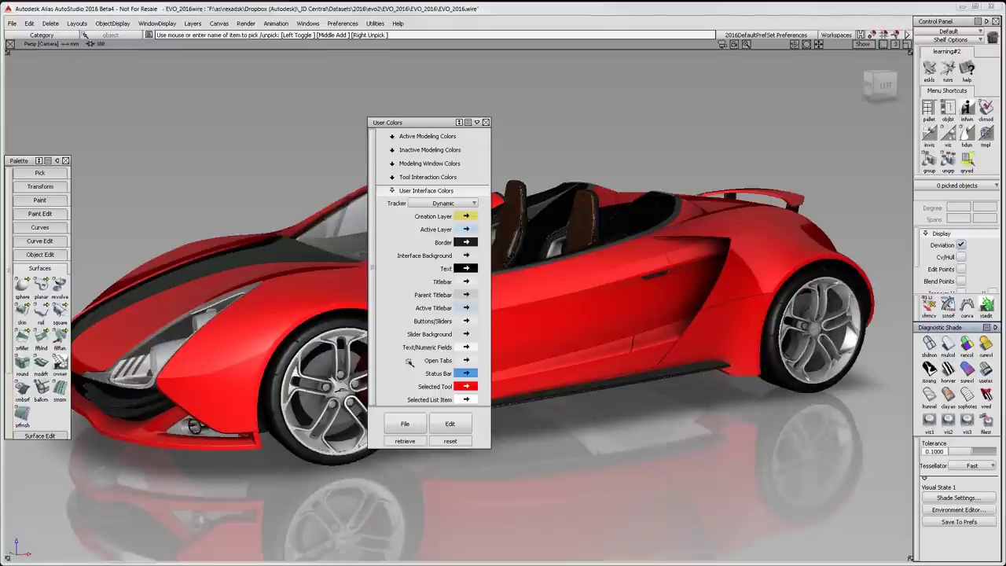
# Step: Import the 2016Dark.clrs color scheme from the SampleUserColors folder and close the User Colors settings
pyautogui.click(411, 426)
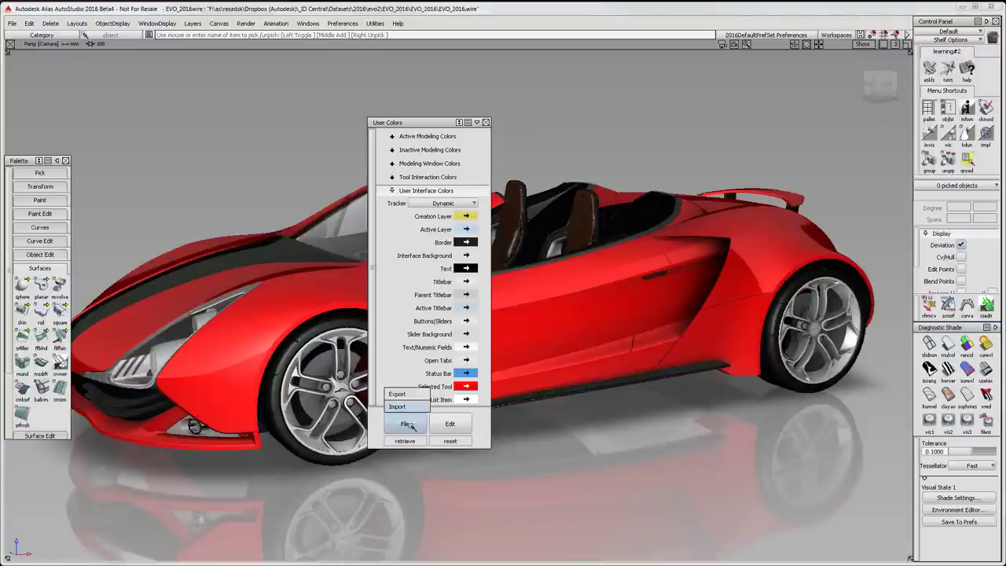
pyautogui.click(398, 407)
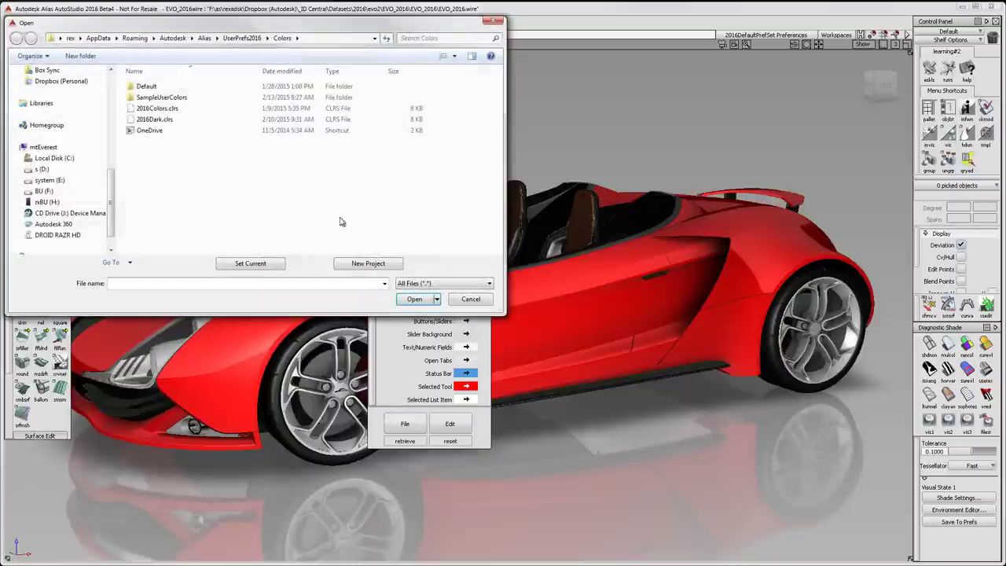
pyautogui.doubleClick(191, 97)
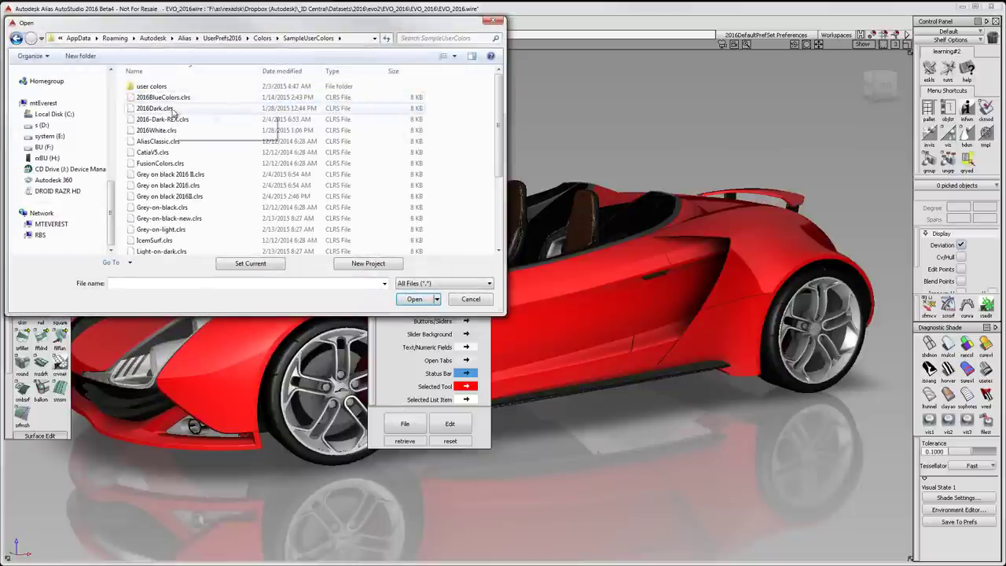
pyautogui.doubleClick(157, 108)
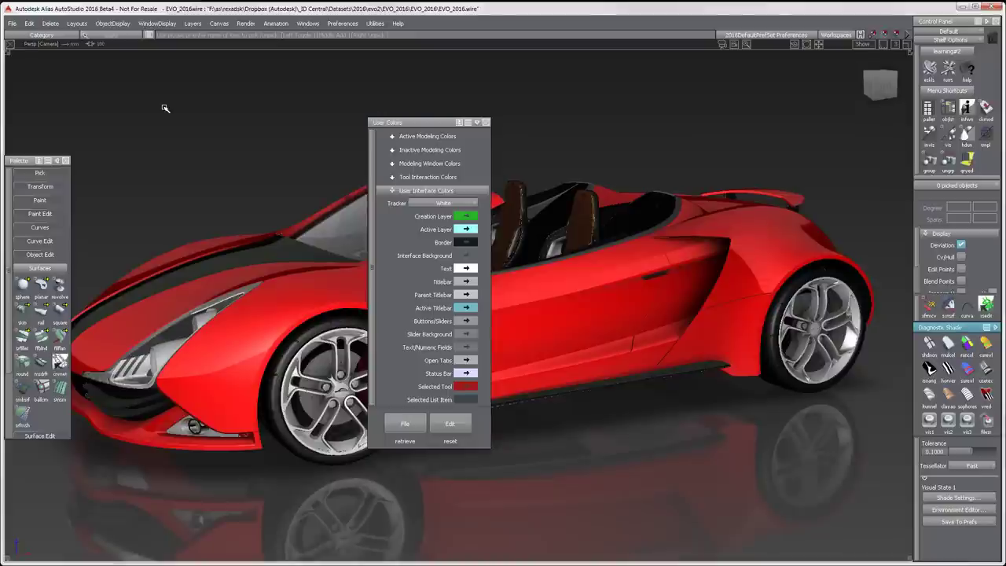
pyautogui.click(486, 123)
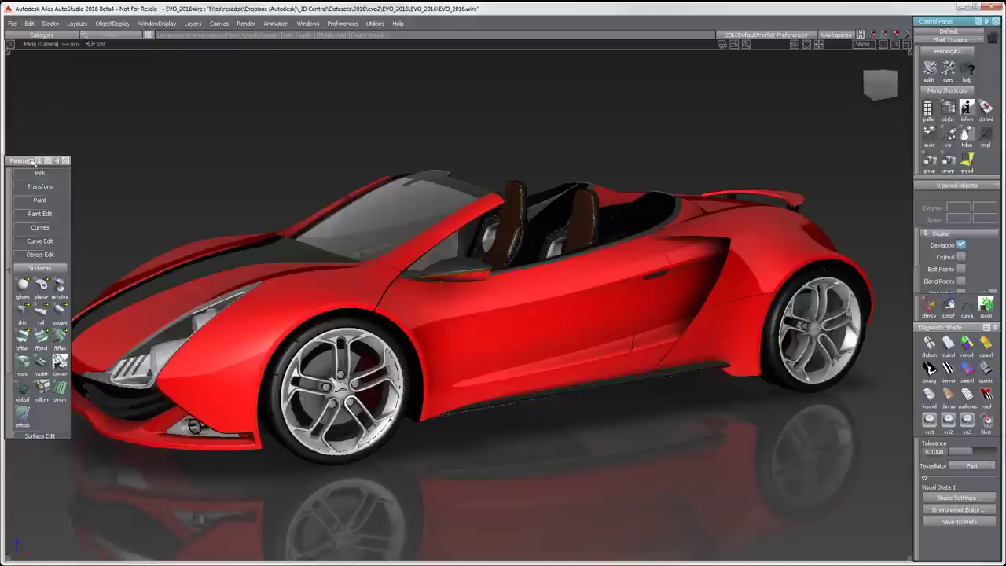
# Step: Move the tool Palette lower along its docked edge and bring up its docking direction choices
pyautogui.moveTo(32, 161); pyautogui.dragTo(22, 219)
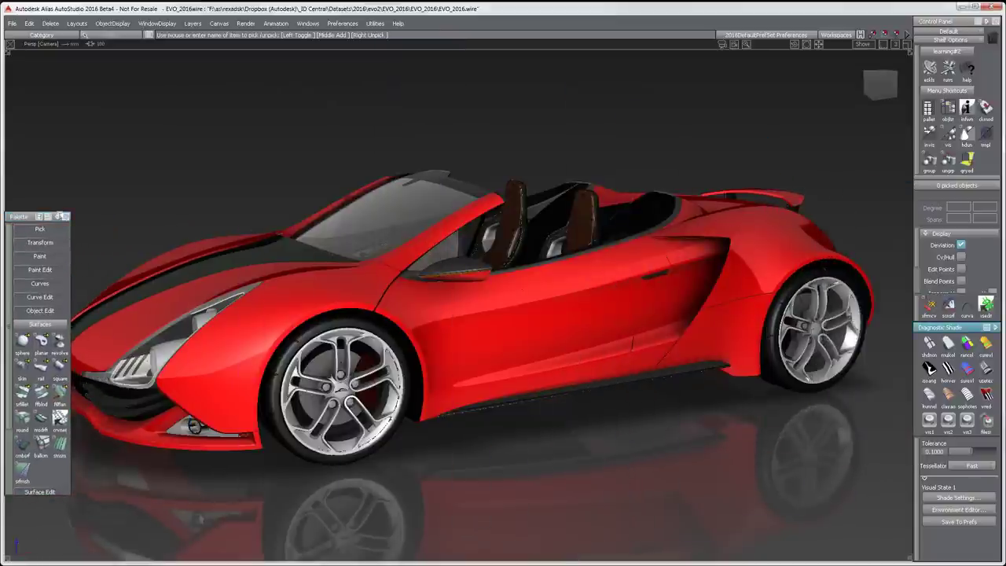
pyautogui.click(56, 217)
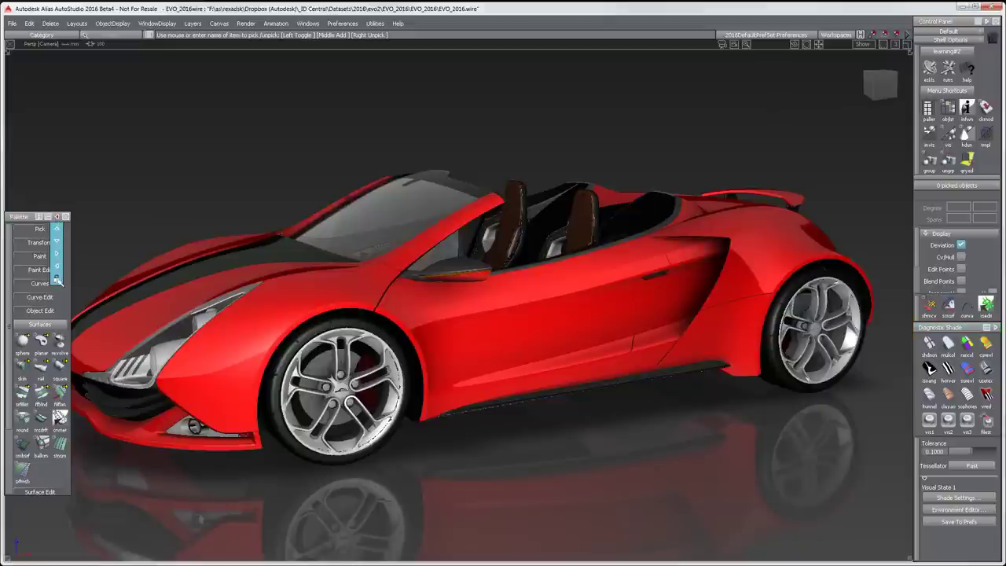
pyautogui.moveTo(21, 217)
pyautogui.mouseDown()
pyautogui.moveTo(64, 218)
pyautogui.moveTo(26, 213)
pyautogui.mouseUp()
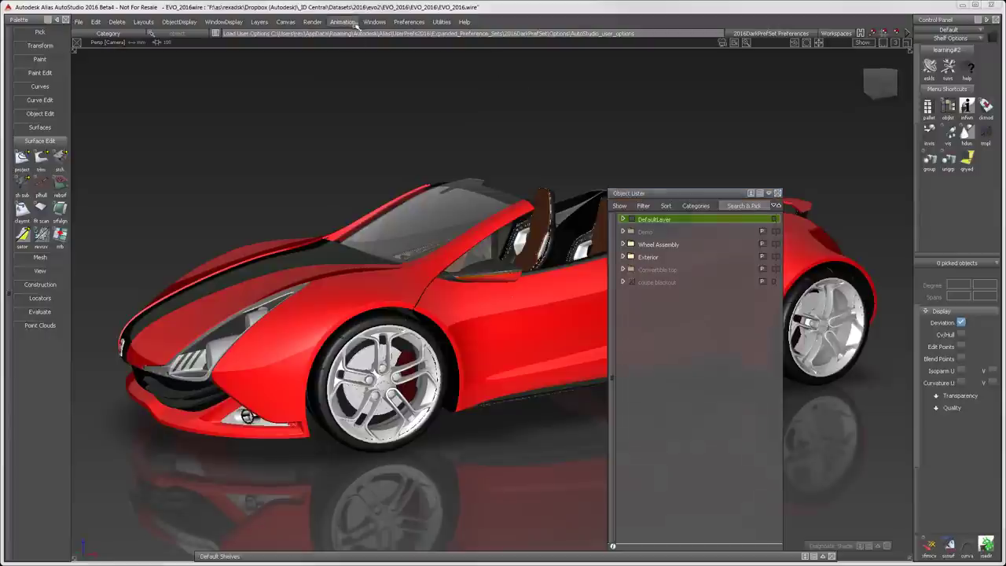
# Step: Review the Interface section of the General Preferences, including Use Common Tool Window Attributes, and close it
pyautogui.click(407, 21)
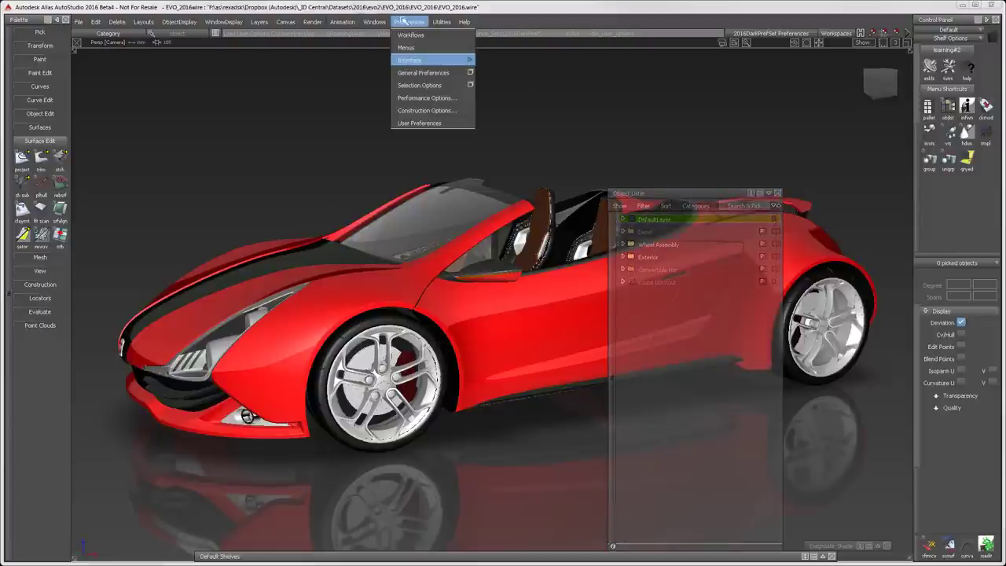
pyautogui.click(467, 72)
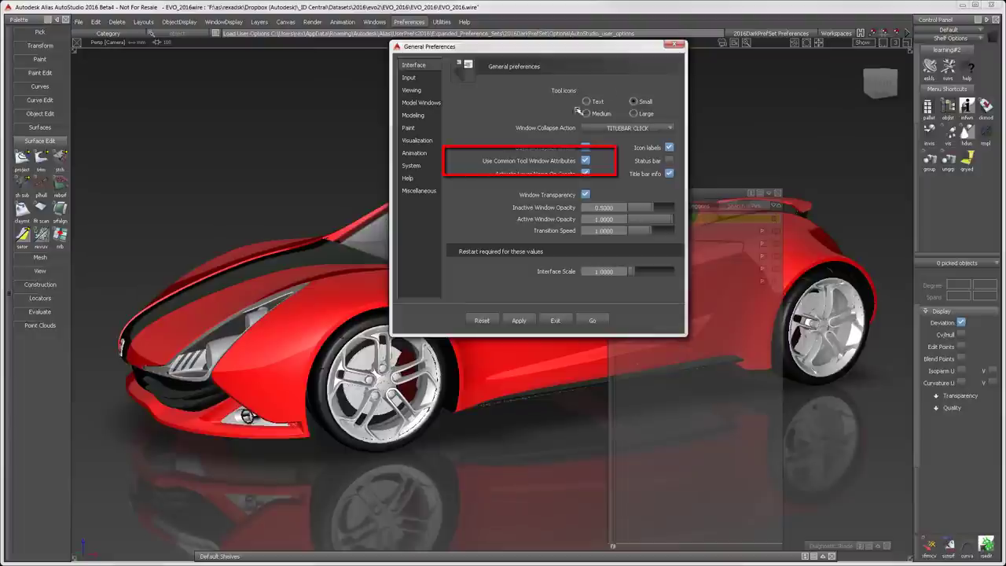
pyautogui.click(674, 44)
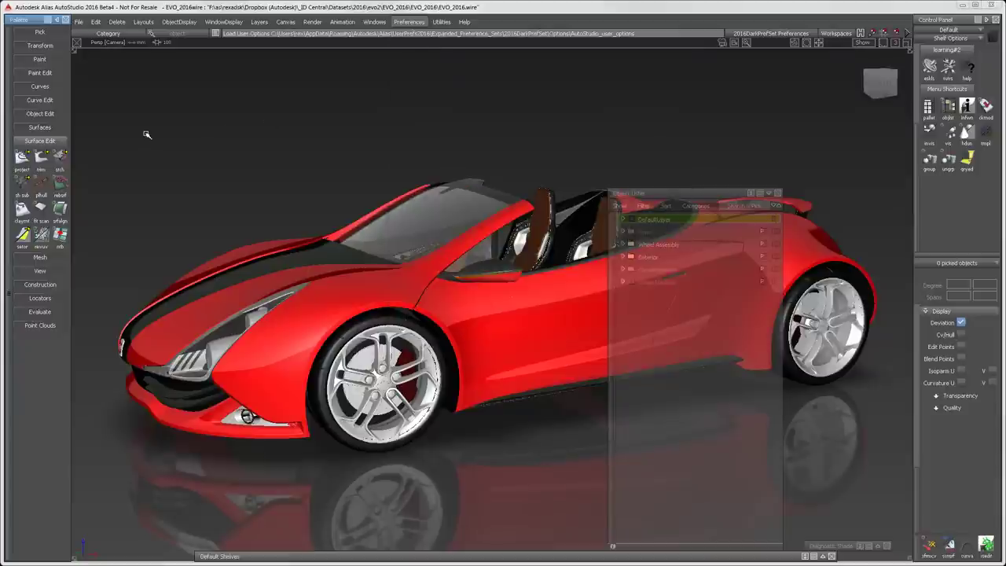
# Step: Expand the Surfaces tool group in the Palette and open the control windows of the Square and Rail tools
pyautogui.click(56, 128)
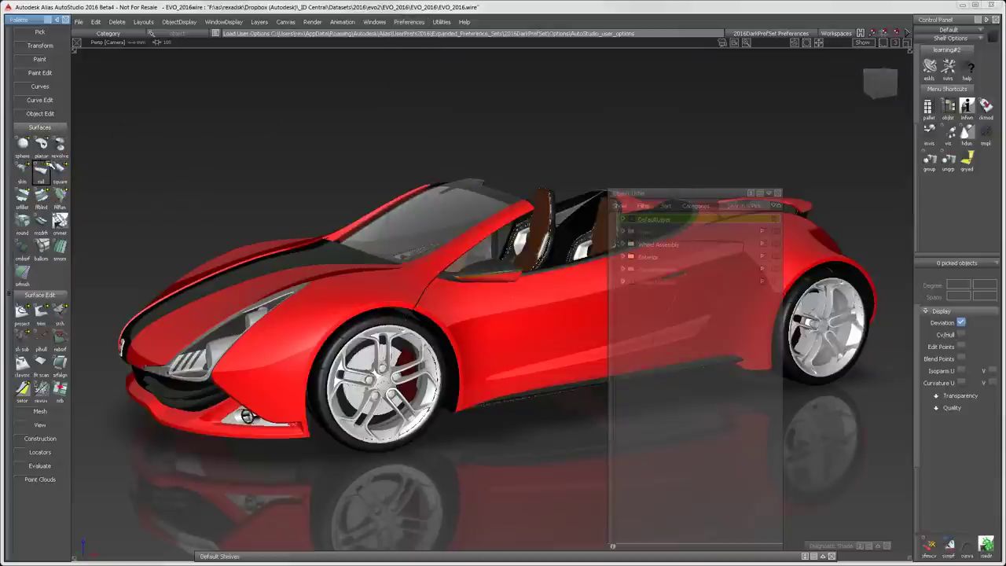
pyautogui.doubleClick(61, 174)
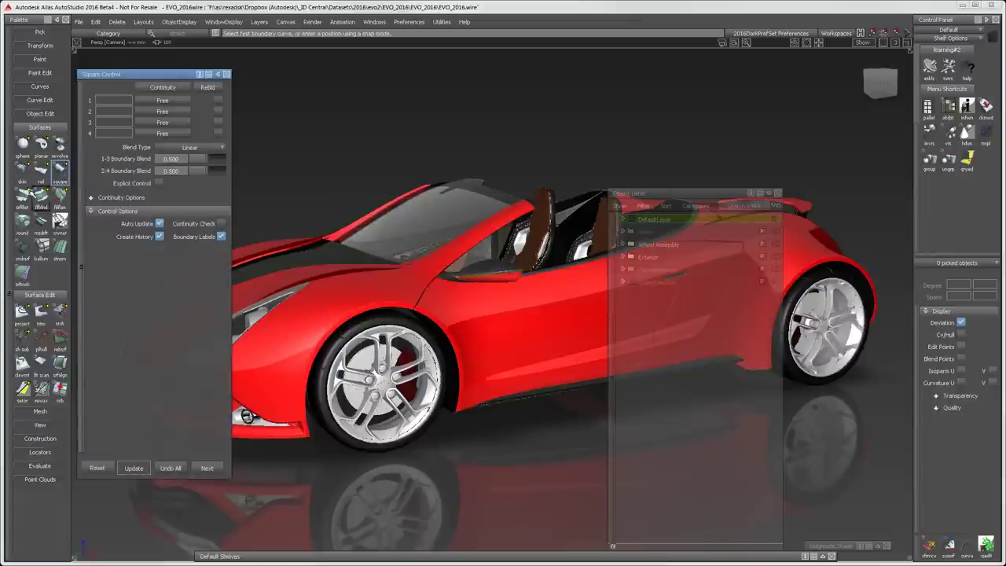
pyautogui.doubleClick(43, 175)
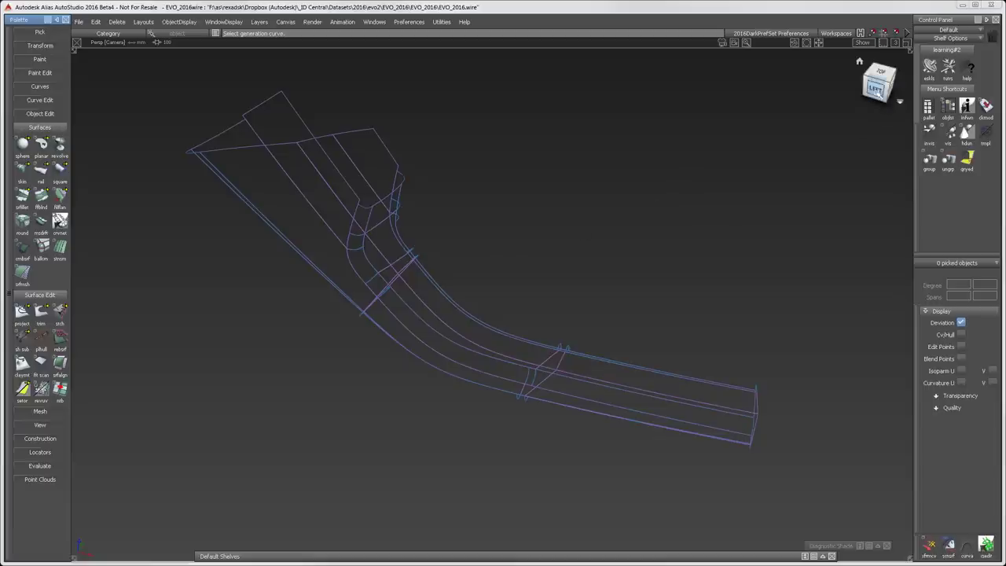
# Step: Alternate the wireframe model between the left orthographic view and an orbited perspective view, ending on the left view
pyautogui.click(876, 88)
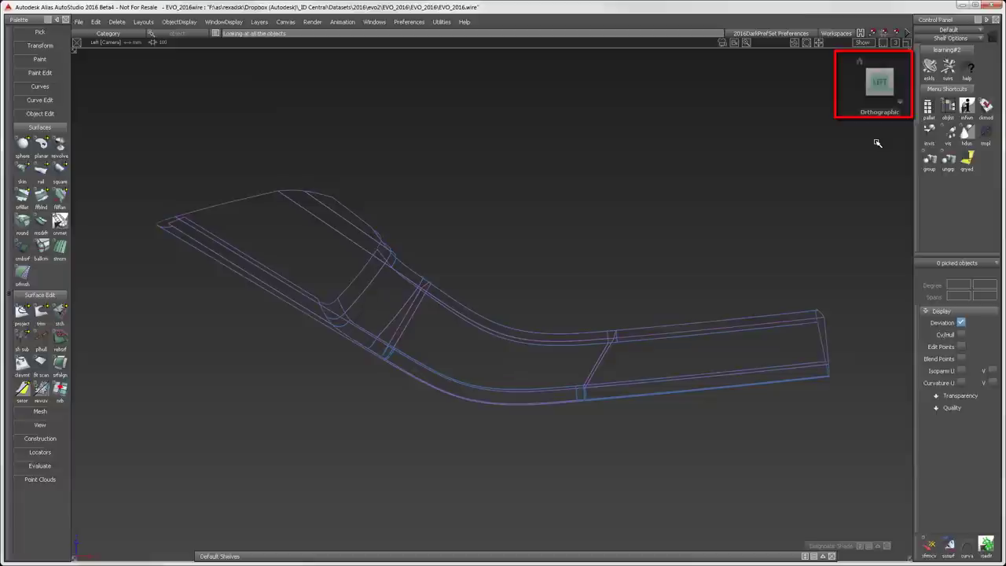
pyautogui.moveTo(879, 112)
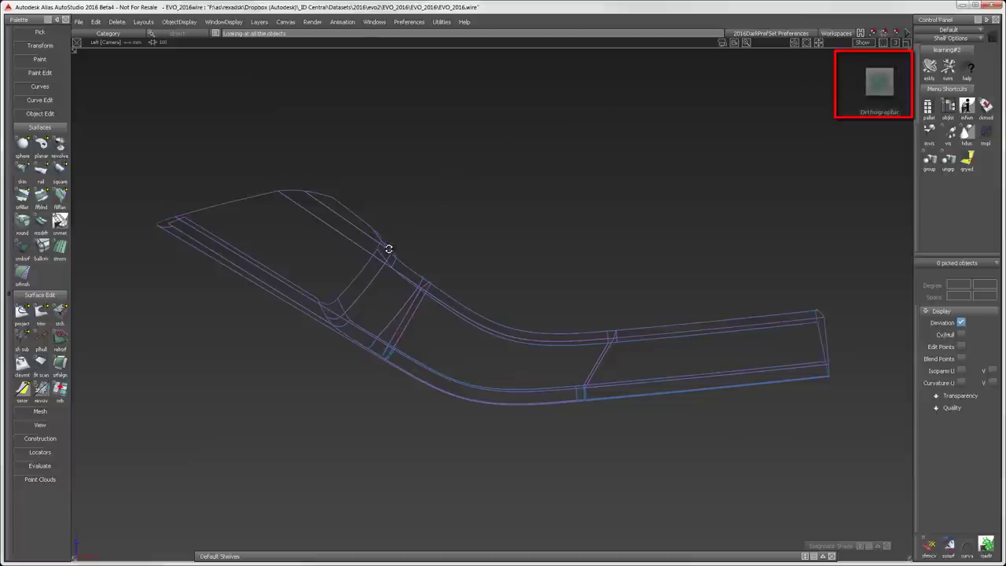
pyautogui.keyDown('alt'); pyautogui.keyDown('shift'); pyautogui.moveTo(330, 229); pyautogui.dragTo(400, 325); pyautogui.keyUp('shift'); pyautogui.keyUp('alt')
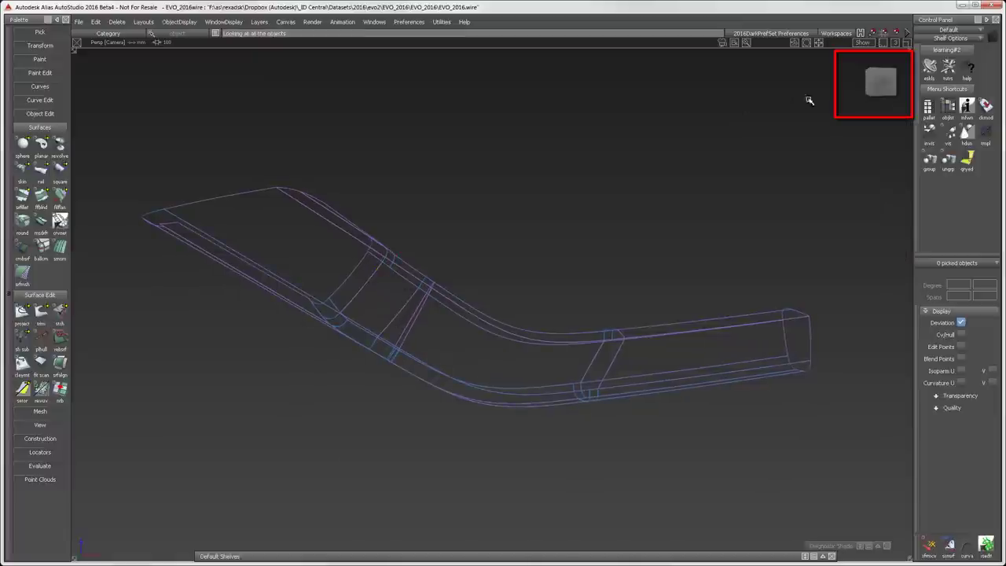
pyautogui.click(879, 82)
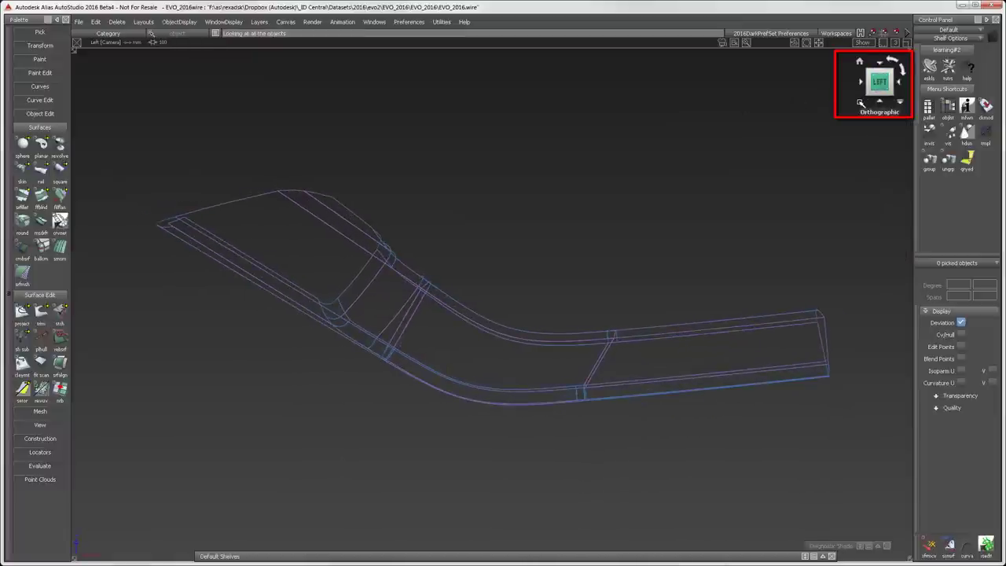